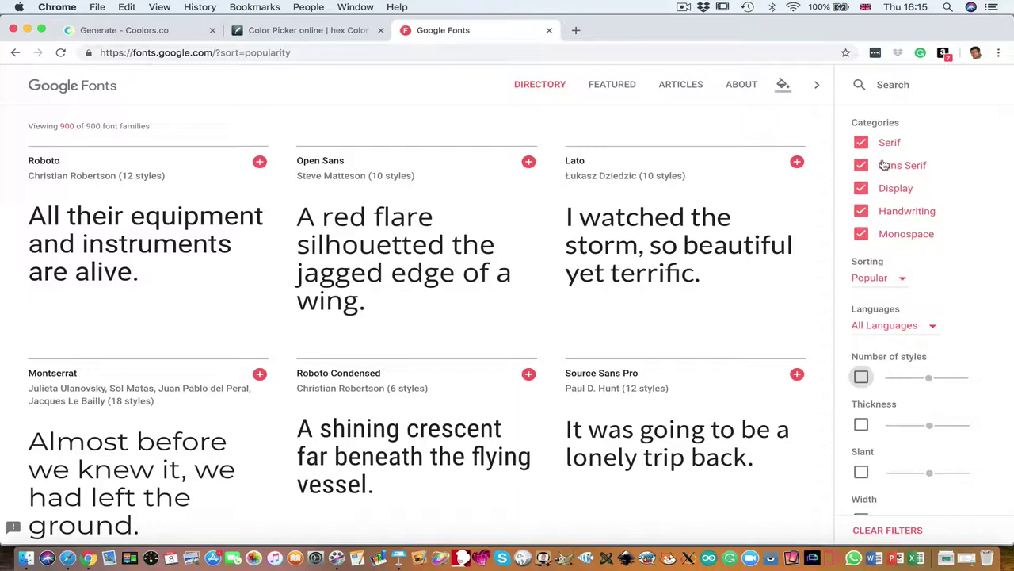
# Untick Serif, Sans Serif, Display and Monospace so only Handwriting families are listed
pyautogui.click(861, 142)
pyautogui.click(861, 164)
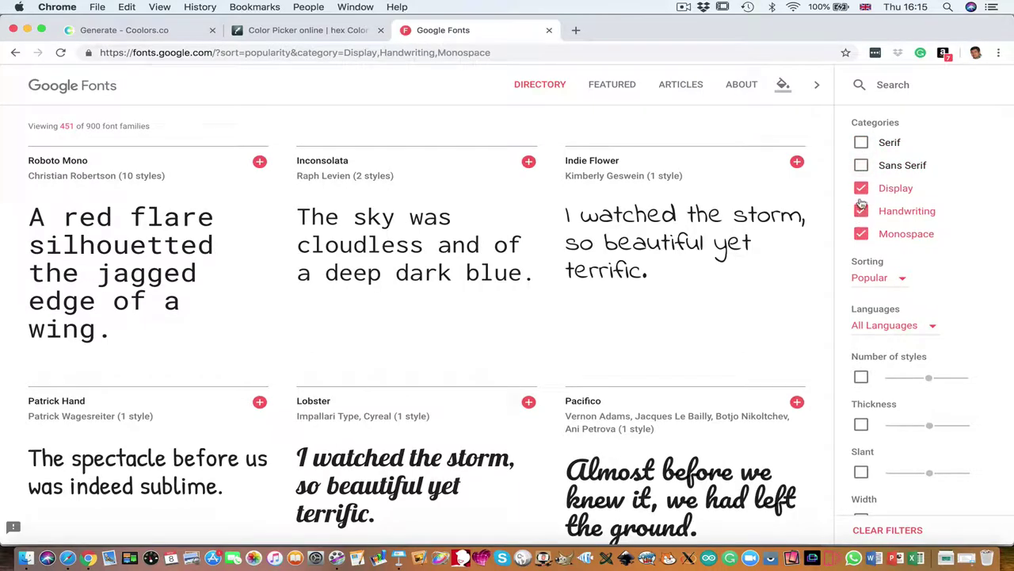
pyautogui.click(861, 188)
pyautogui.click(861, 234)
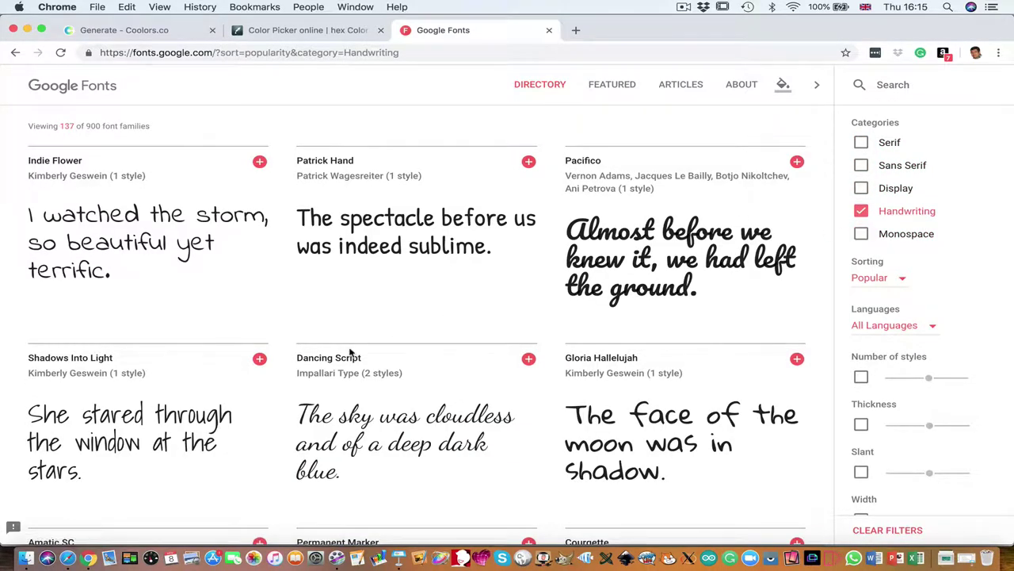
pyautogui.scroll(-3, 350, 353)
pyautogui.scroll(-6, 349, 352)
pyautogui.scroll(10, 351, 351)
# Re-tick Serif and Sans Serif and untick Handwriting, leaving 449 of 900 families
pyautogui.click(861, 143)
pyautogui.click(861, 210)
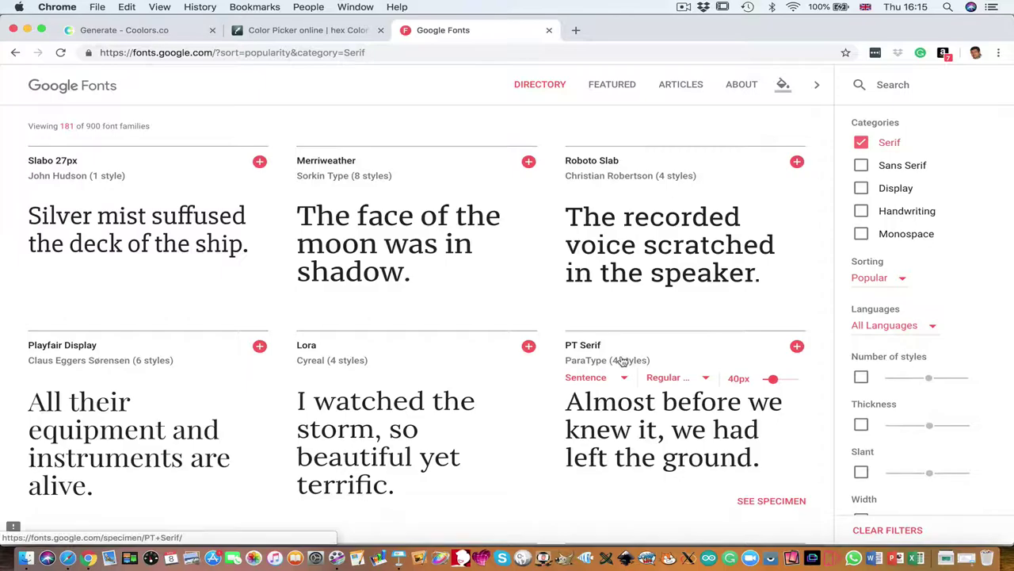
pyautogui.scroll(-5, 622, 358)
pyautogui.scroll(-10, 622, 358)
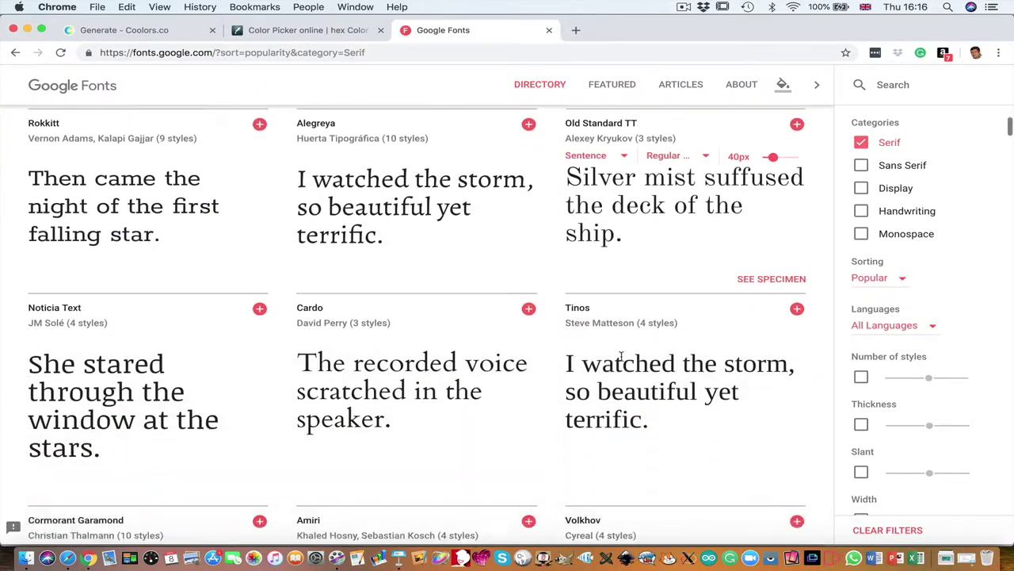
pyautogui.scroll(15, 622, 361)
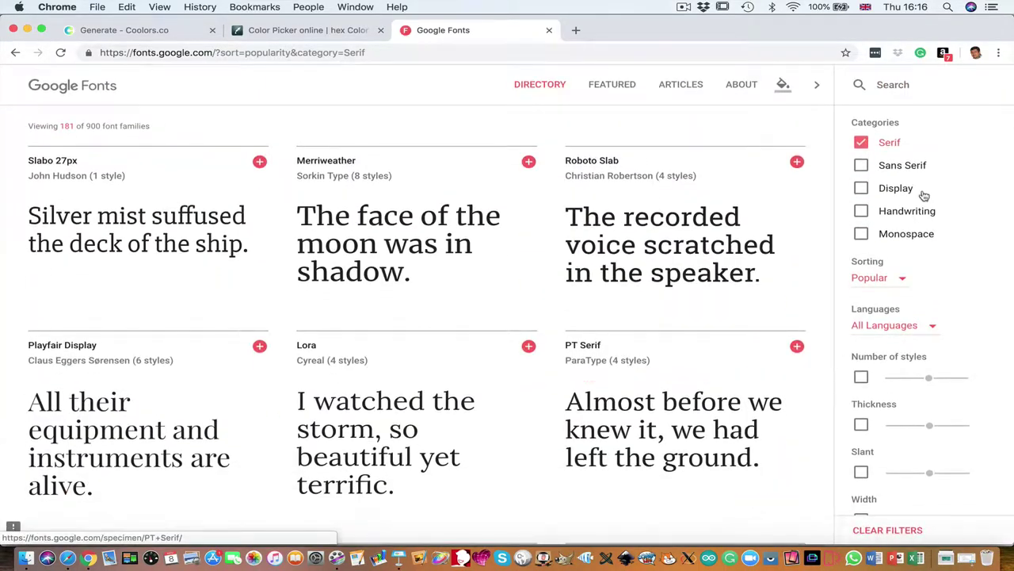
pyautogui.click(862, 166)
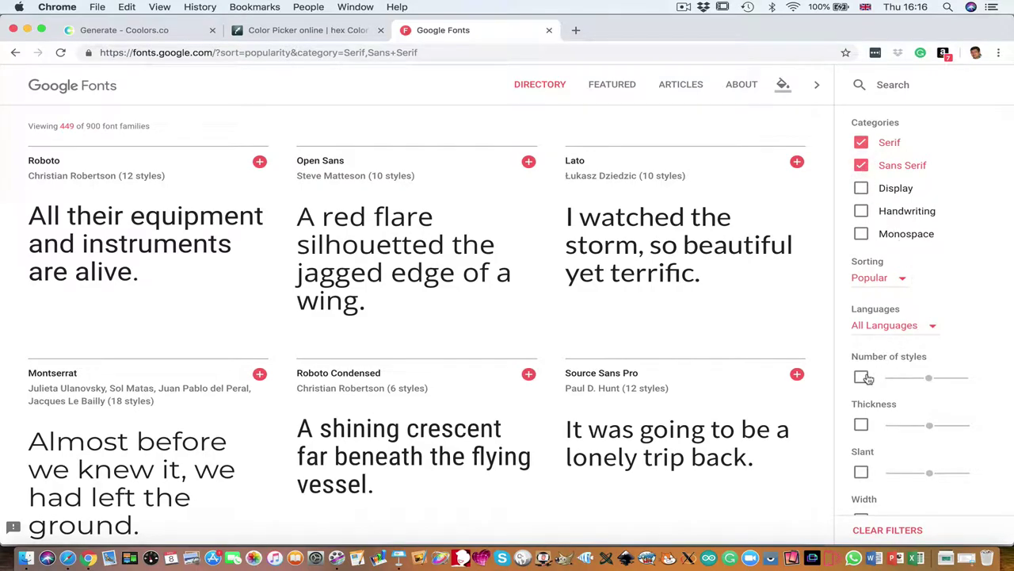
pyautogui.moveTo(147, 165)
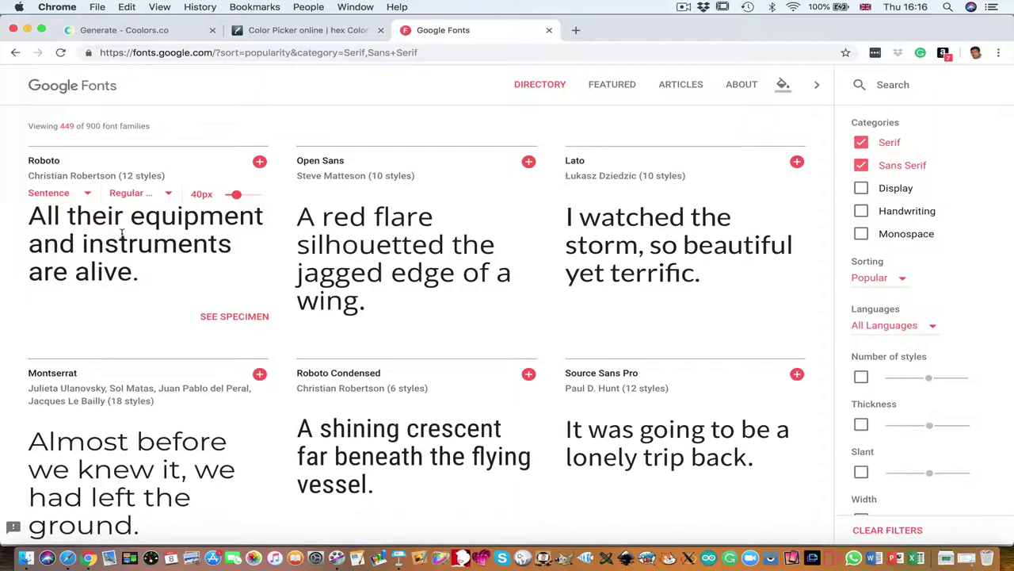
pyautogui.click(167, 197)
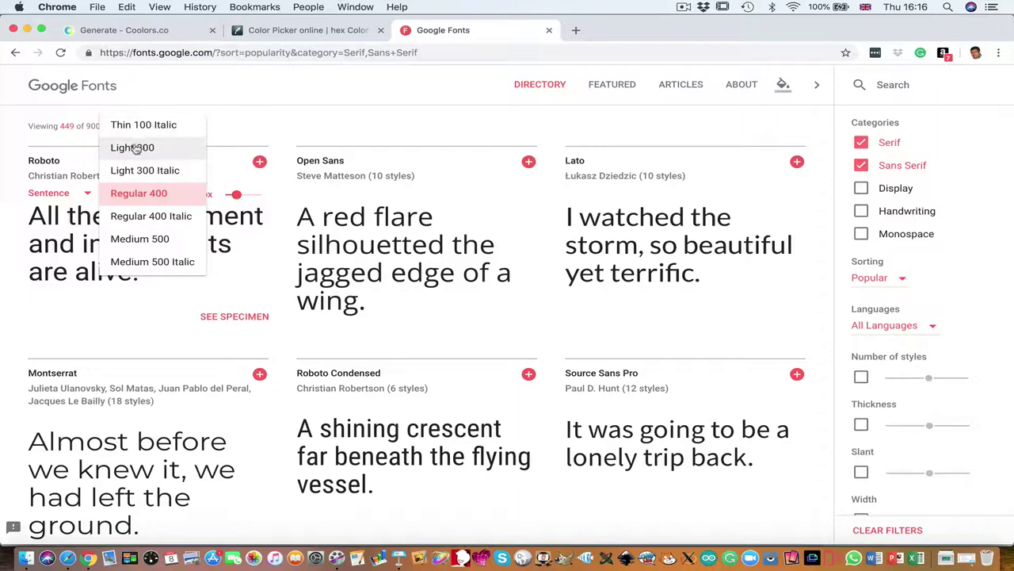
pyautogui.scroll(-3, 137, 198)
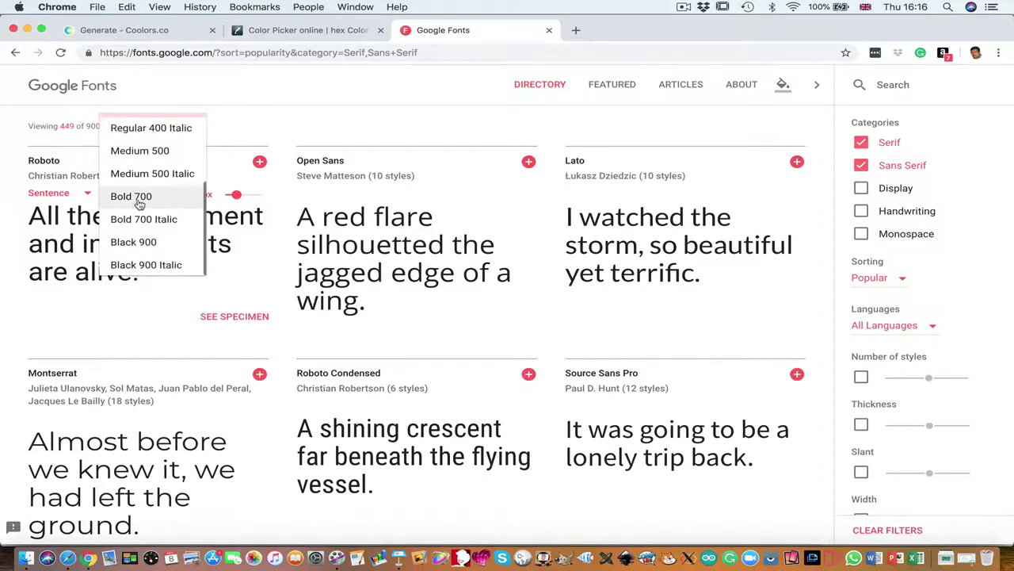
pyautogui.click(148, 333)
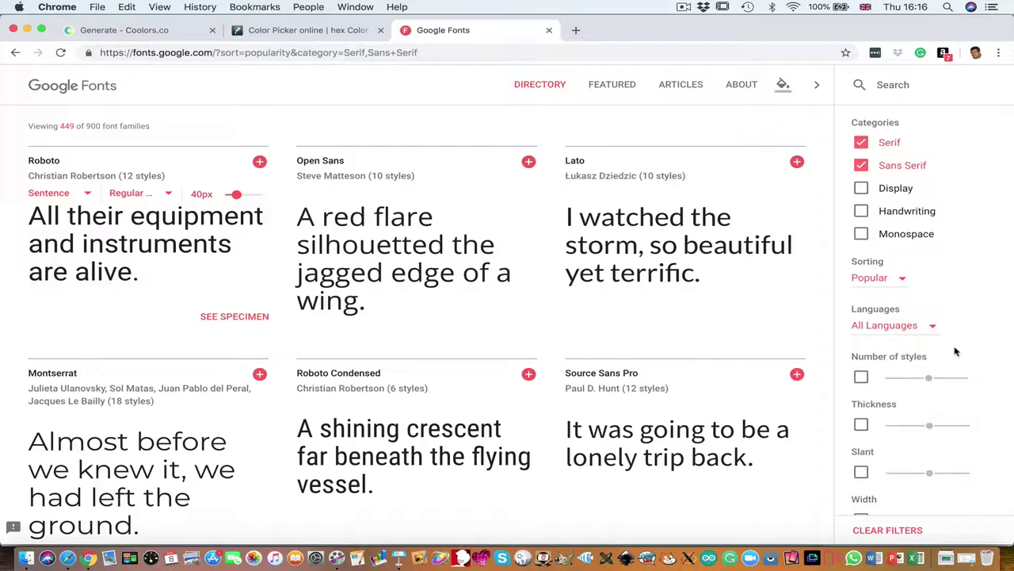
pyautogui.moveTo(421, 198)
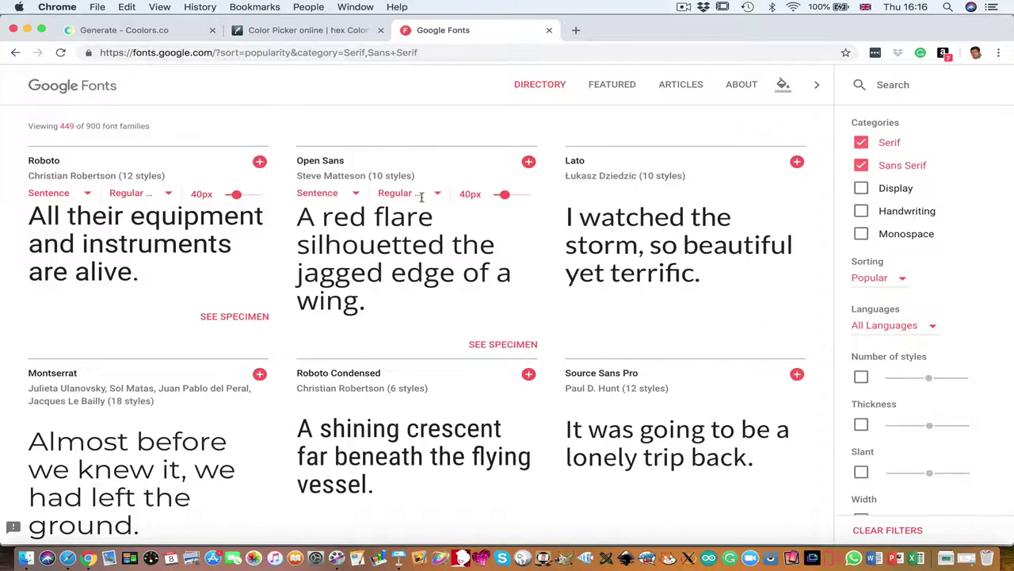
pyautogui.click(861, 378)
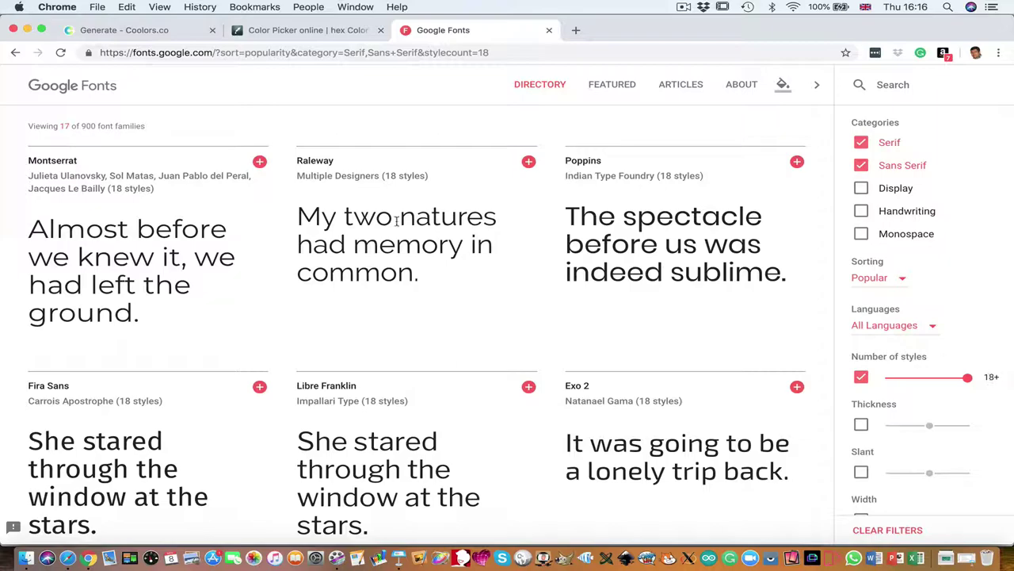
# With the list limited to 18+ styles, pick Black 900 Italic for Raleway's preview
pyautogui.moveTo(44, 177)
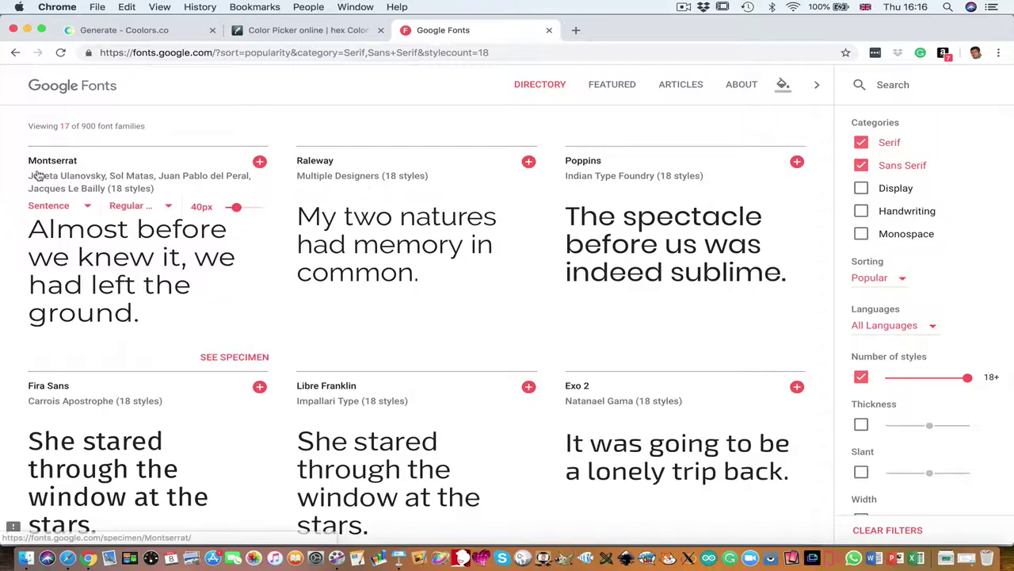
pyautogui.moveTo(311, 173)
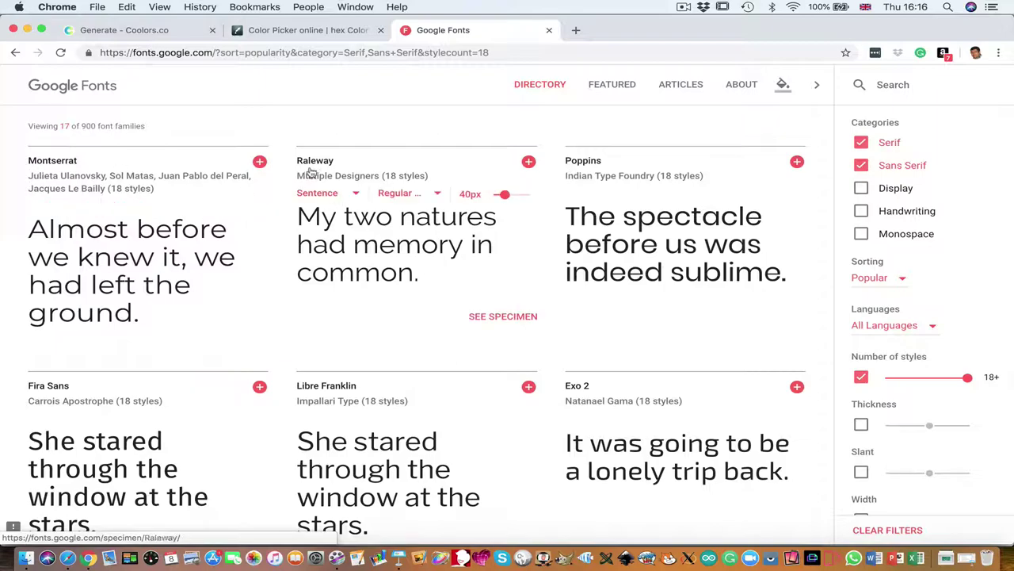
pyautogui.click(439, 196)
pyautogui.scroll(3, 437, 195)
pyautogui.scroll(-1, 424, 158)
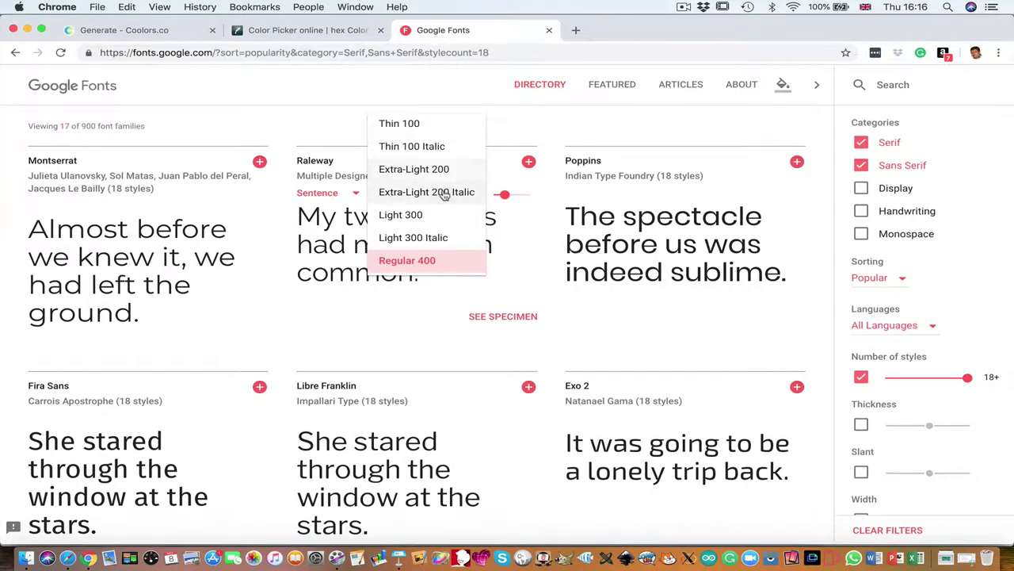
pyautogui.scroll(-2, 444, 192)
pyautogui.scroll(-3, 444, 195)
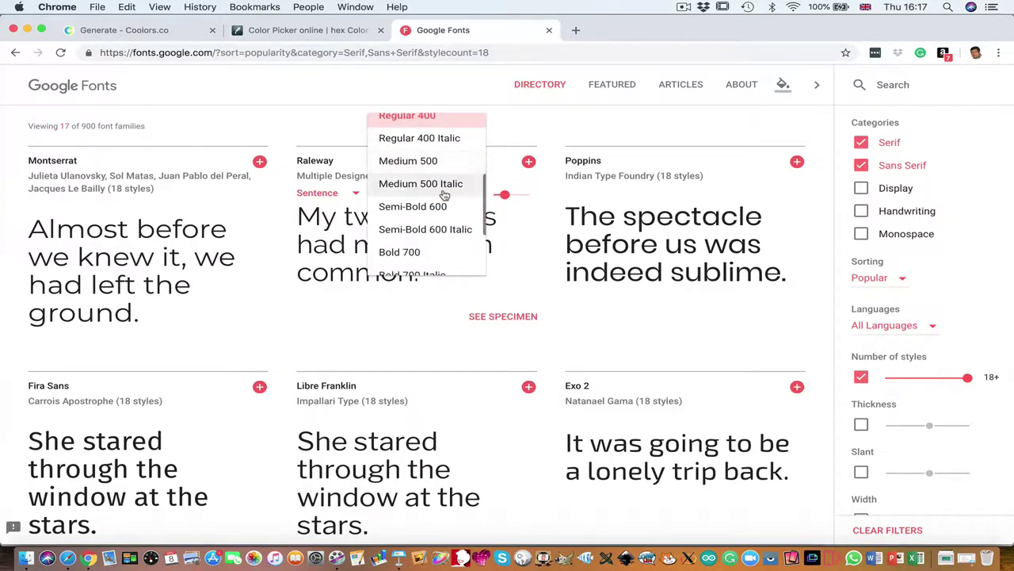
pyautogui.scroll(-2, 445, 195)
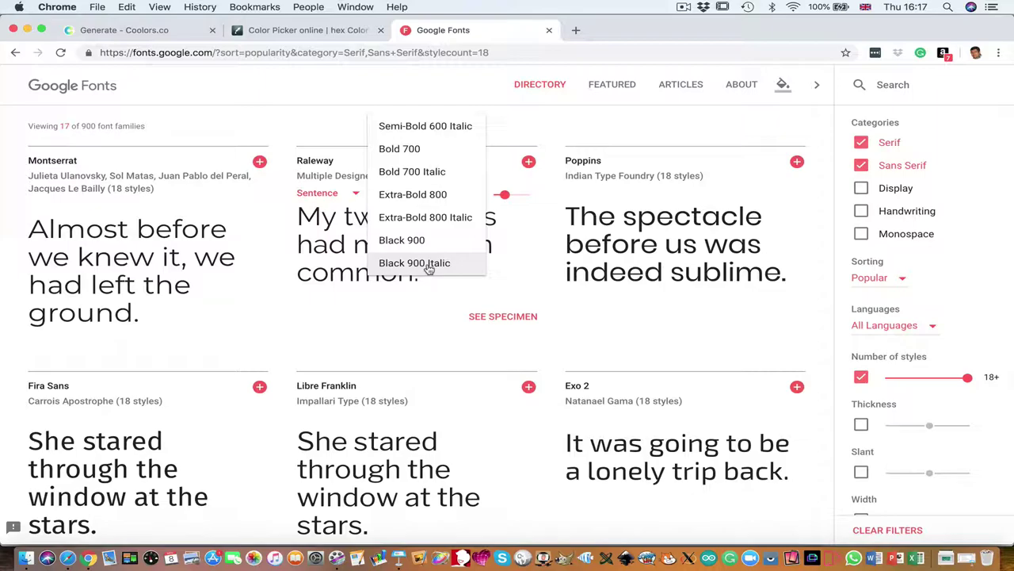
pyautogui.click(428, 270)
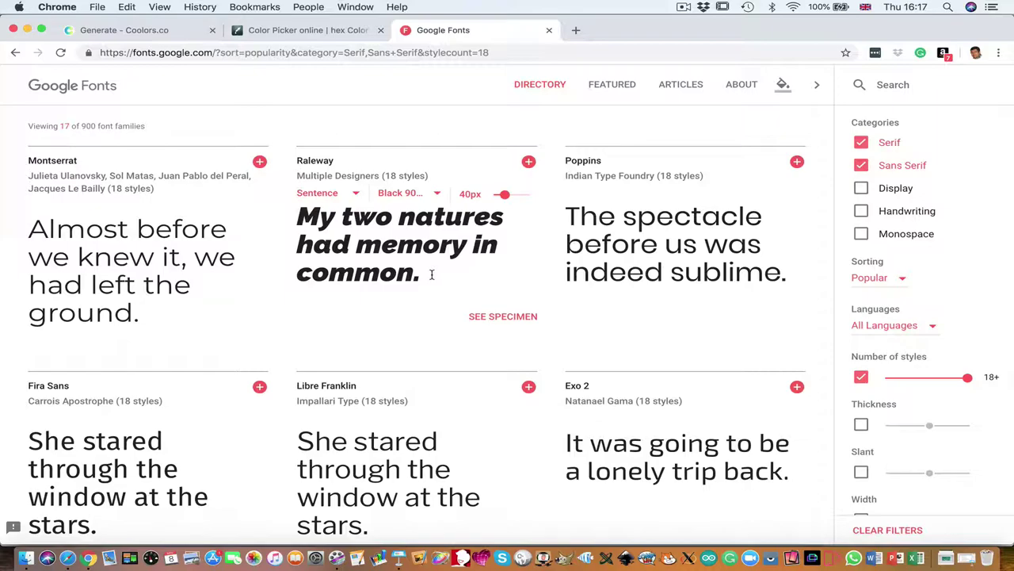
# Make Raleway's sample read 'Isha Schools' in Thin 100, and apply the text to all fonts
pyautogui.moveTo(427, 274); pyautogui.dragTo(282, 216)
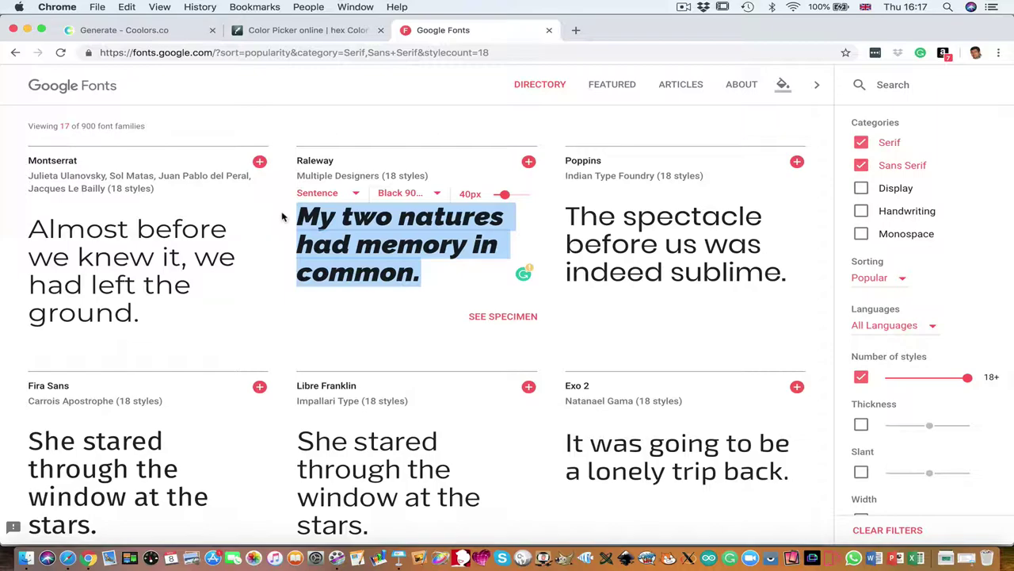
pyautogui.write('I')
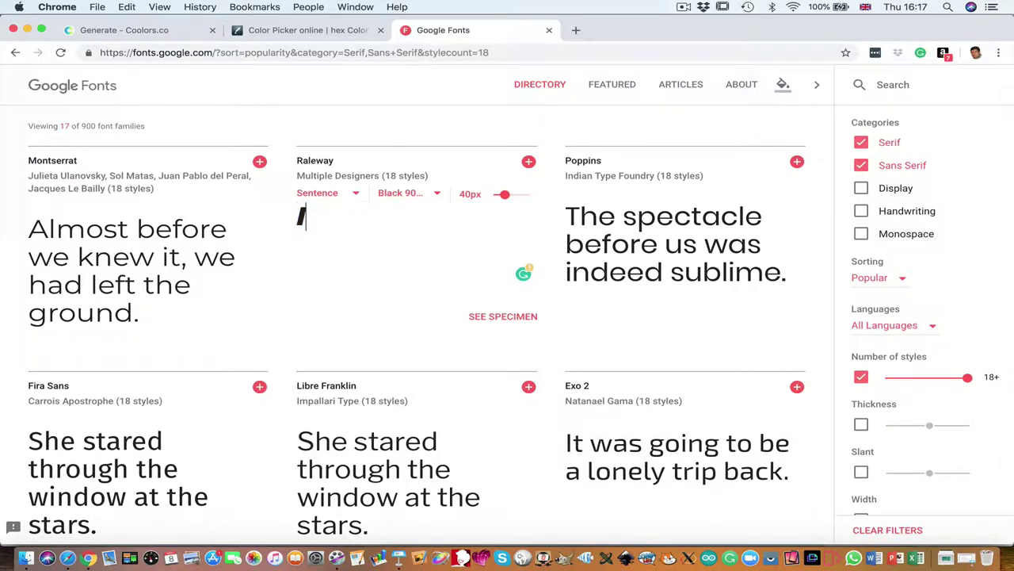
pyautogui.write('sha Schools')
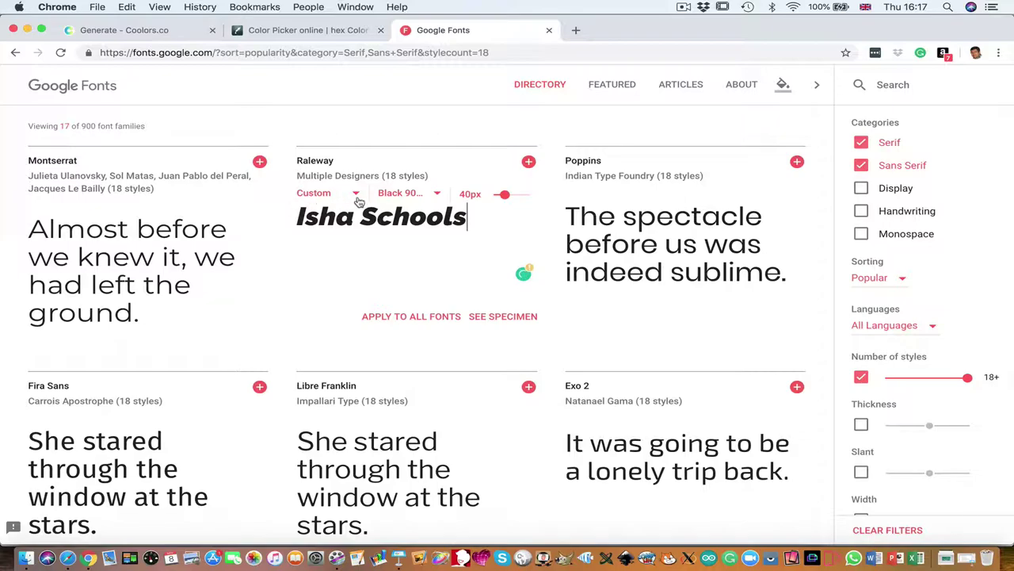
pyautogui.click(432, 195)
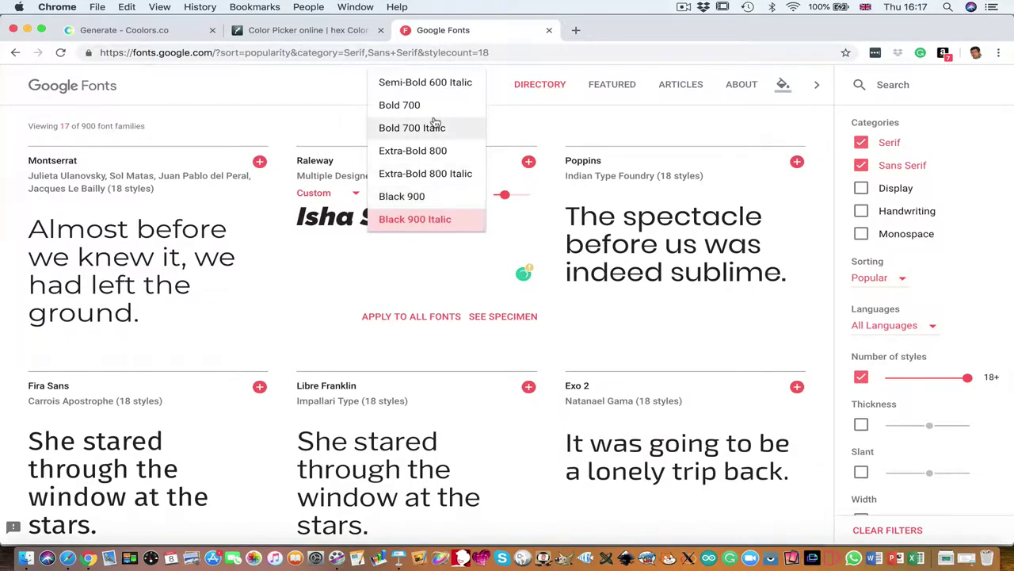
pyautogui.scroll(6, 436, 127)
pyautogui.scroll(2, 435, 123)
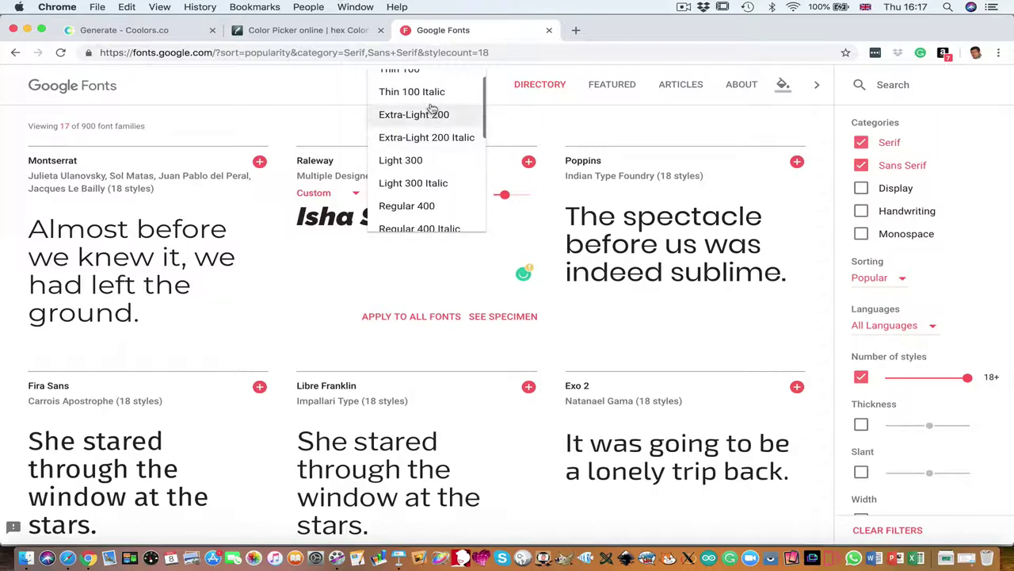
pyautogui.click(416, 81)
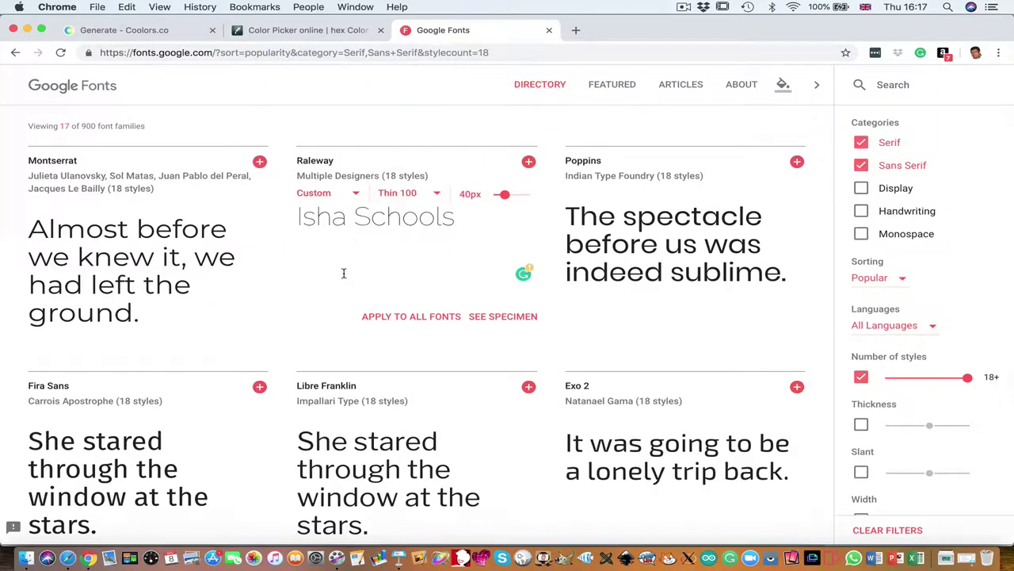
pyautogui.click(419, 318)
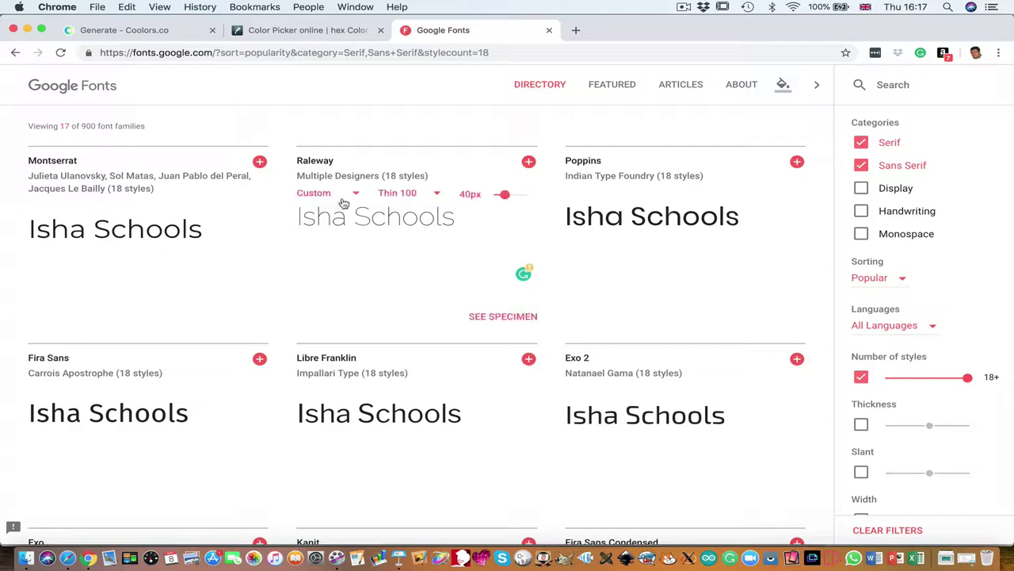
pyautogui.moveTo(418, 413)
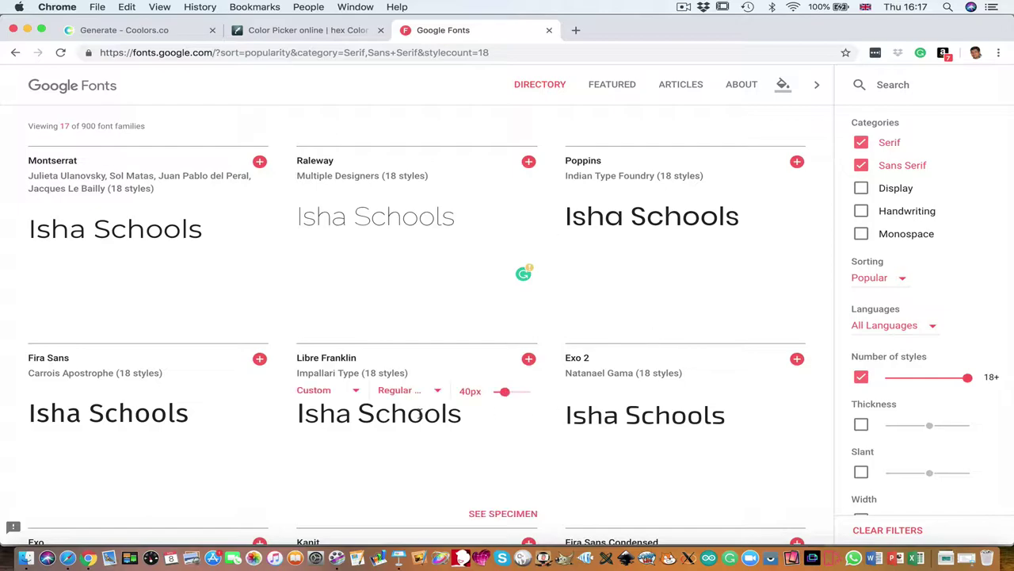
# Check the sorting options without changing them, then scroll through the Languages filter list
pyautogui.click(904, 280)
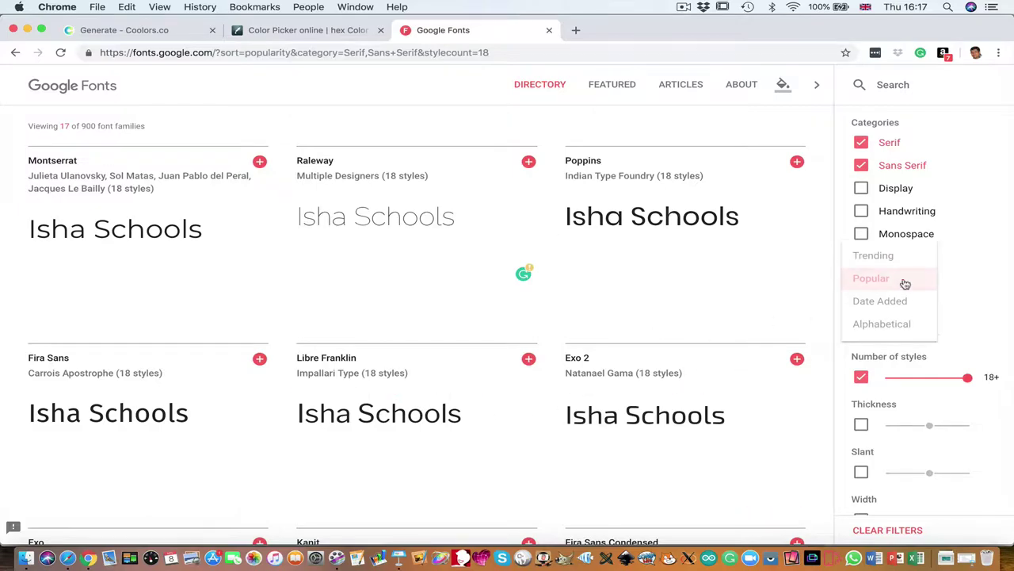
pyautogui.click(960, 315)
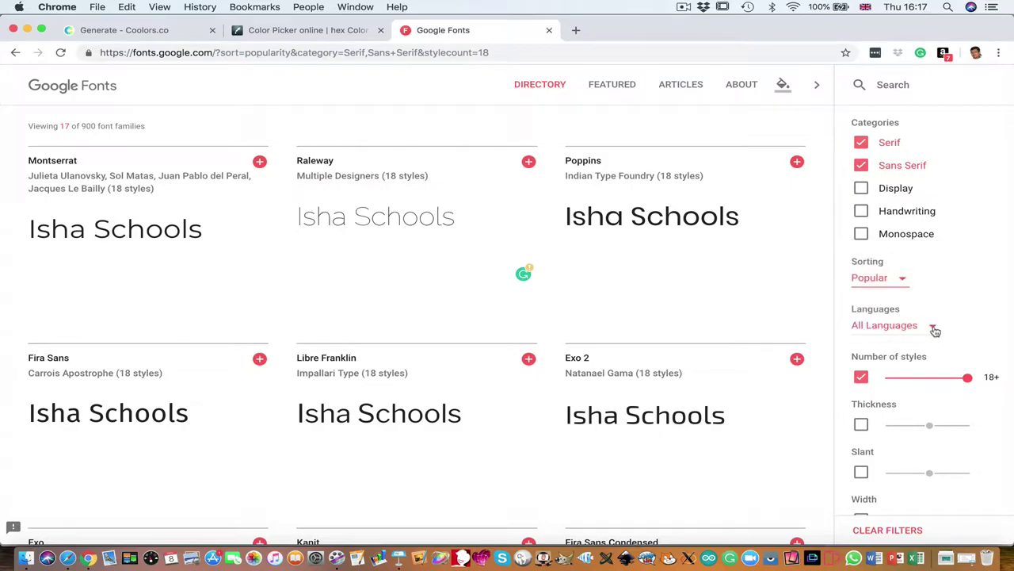
pyautogui.click(933, 327)
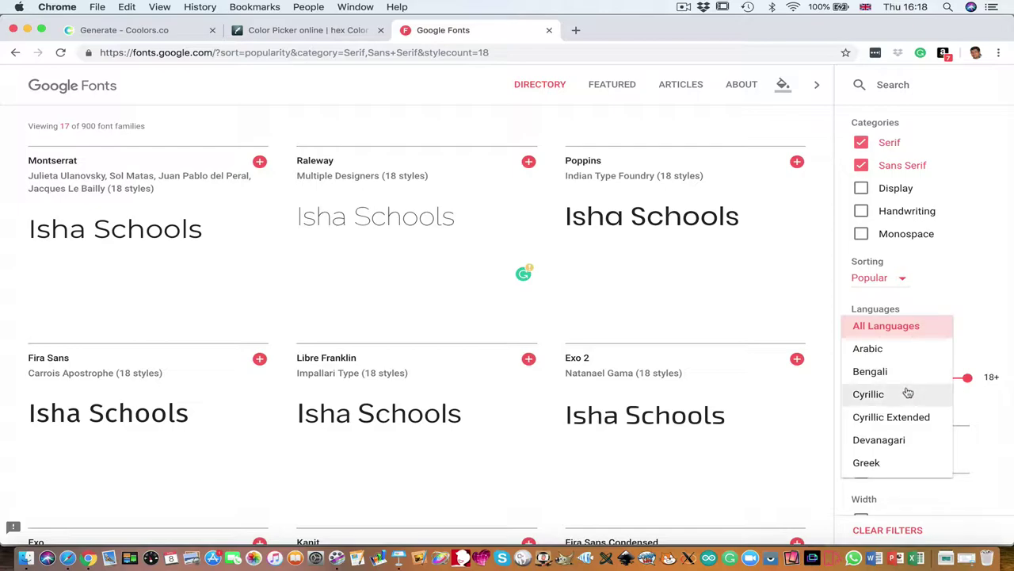
pyautogui.scroll(-1, 897, 375)
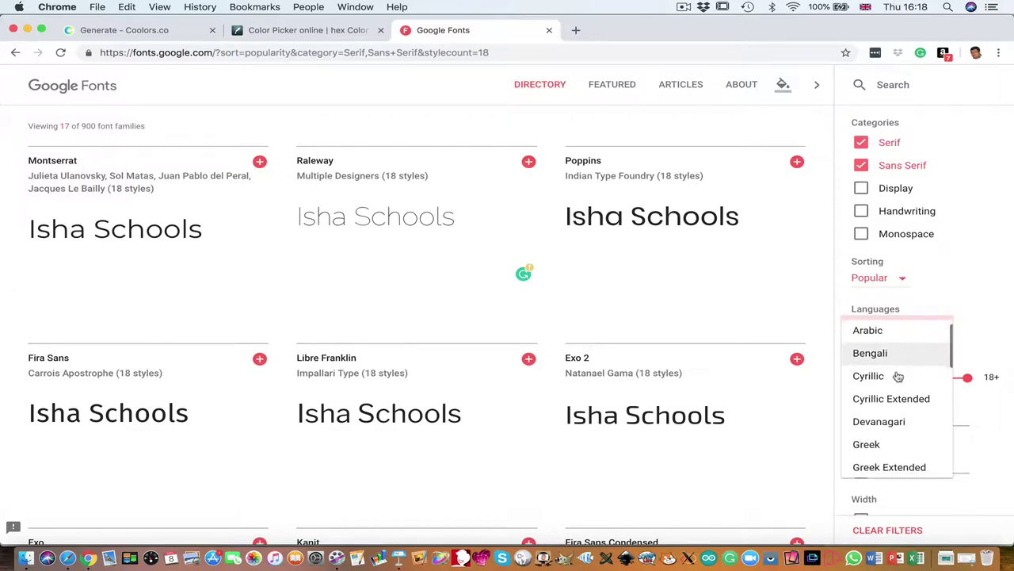
pyautogui.scroll(-3, 893, 428)
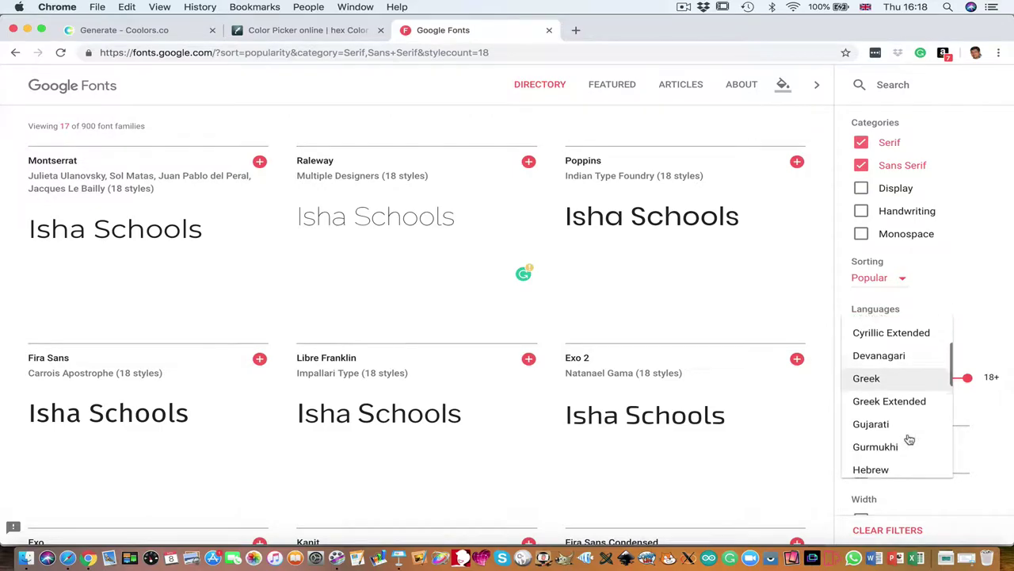
pyautogui.scroll(-5, 893, 421)
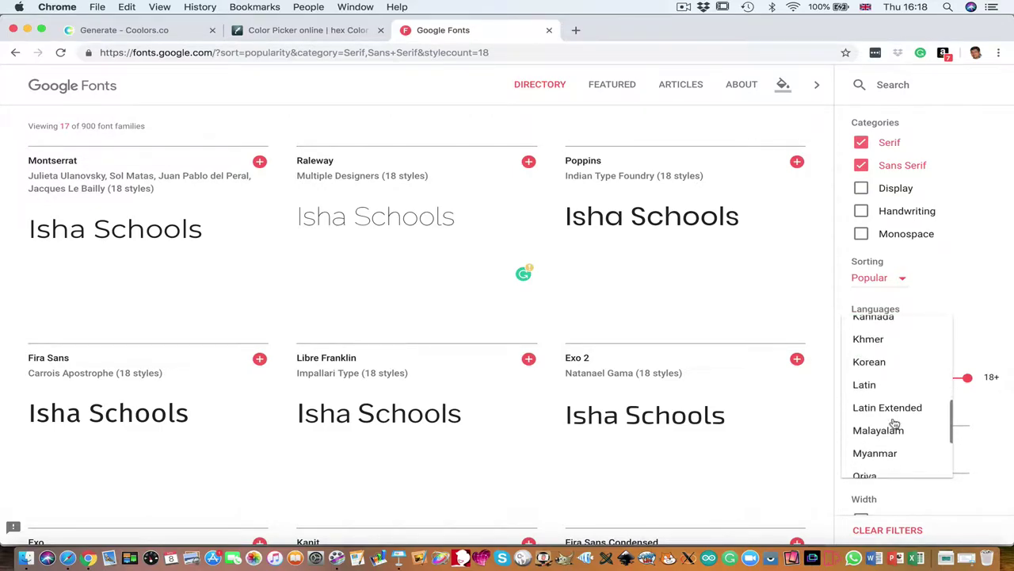
pyautogui.scroll(-4, 900, 401)
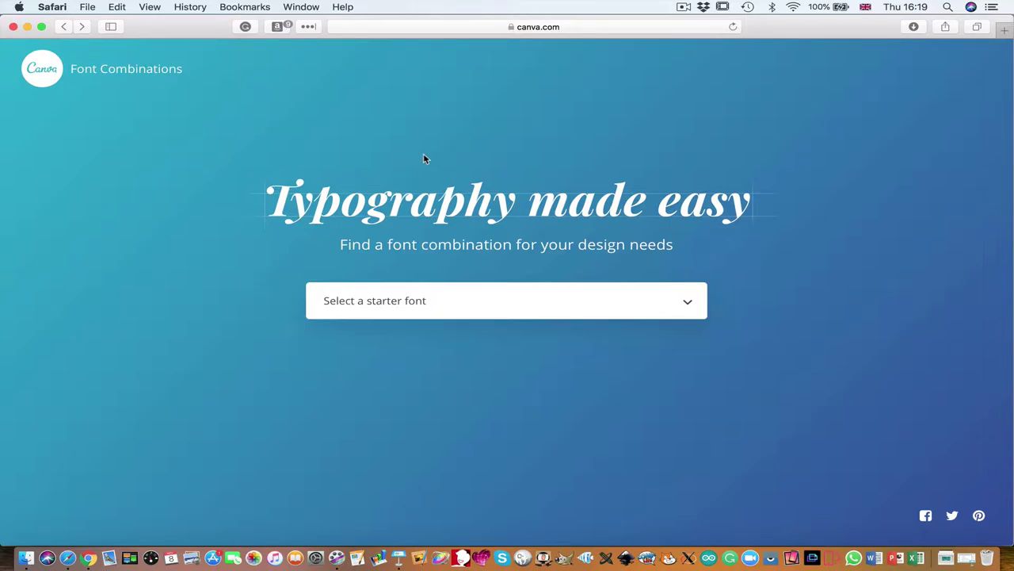
# Switch to Canva's Font Combinations page and reveal its full canva.com/font-combinations address
pyautogui.click(622, 30)
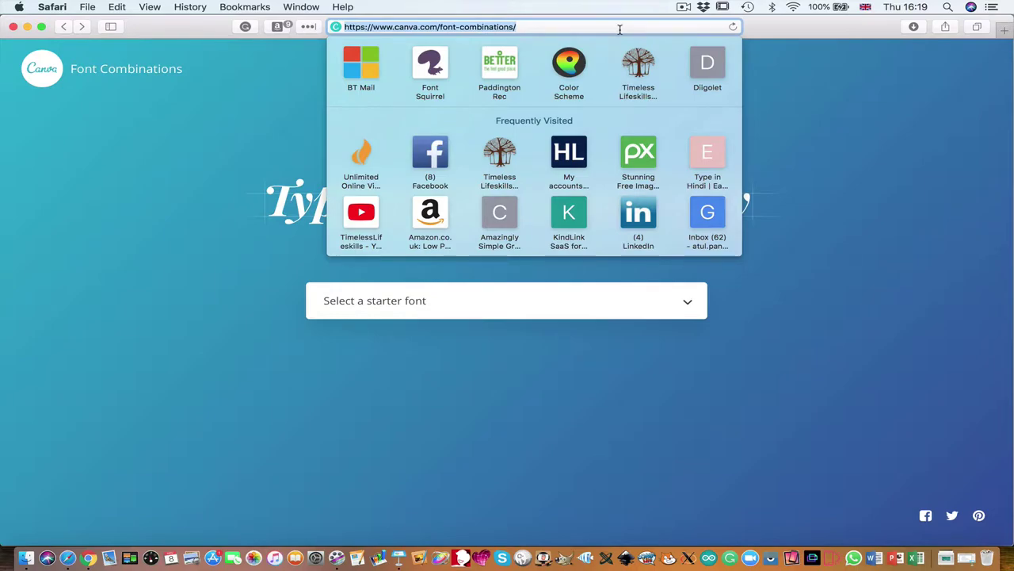
# Search 'rale' in the starter font picker and select Raleway
pyautogui.click(885, 233)
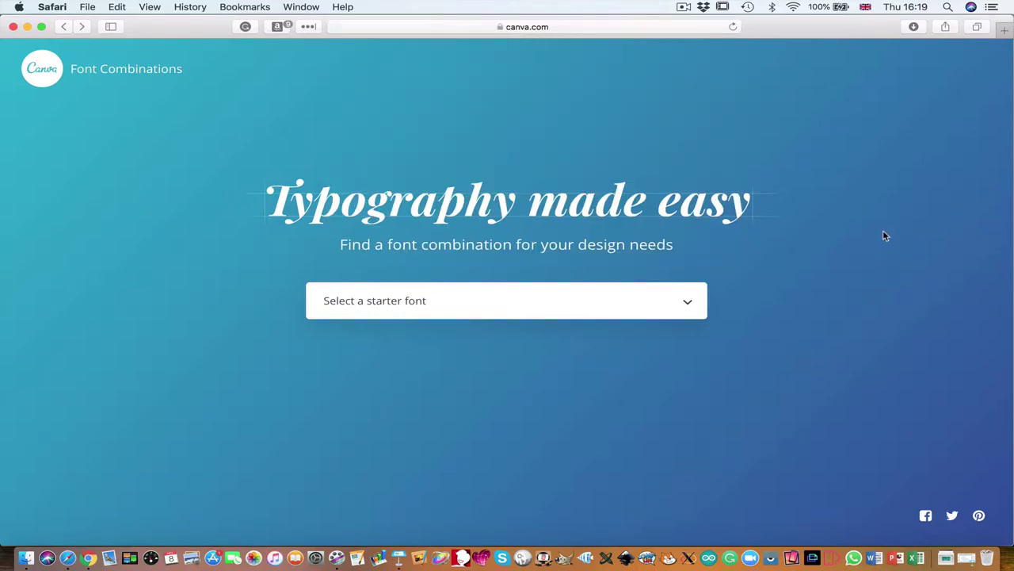
pyautogui.click(649, 309)
pyautogui.write('rale')
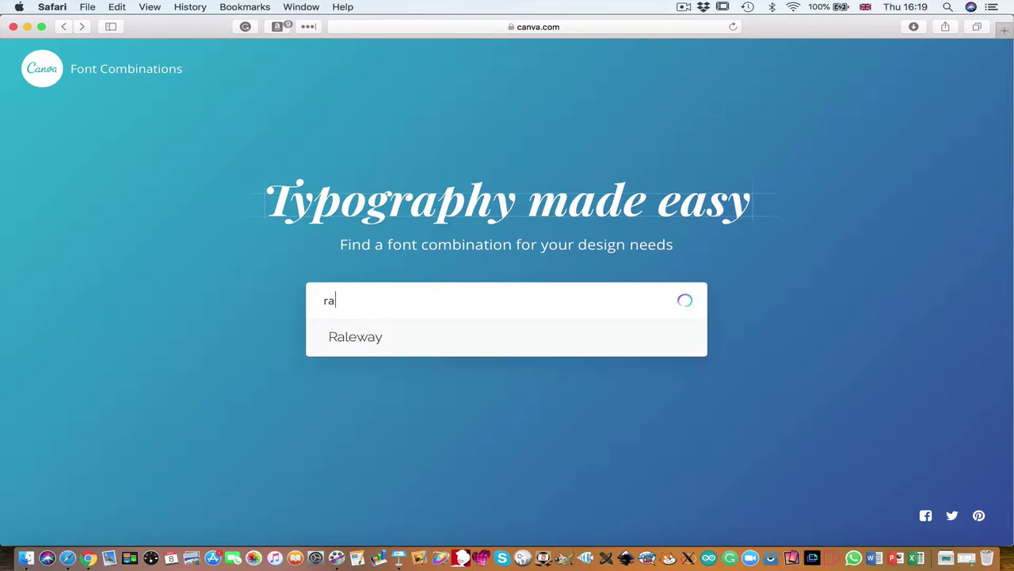
pyautogui.click(430, 342)
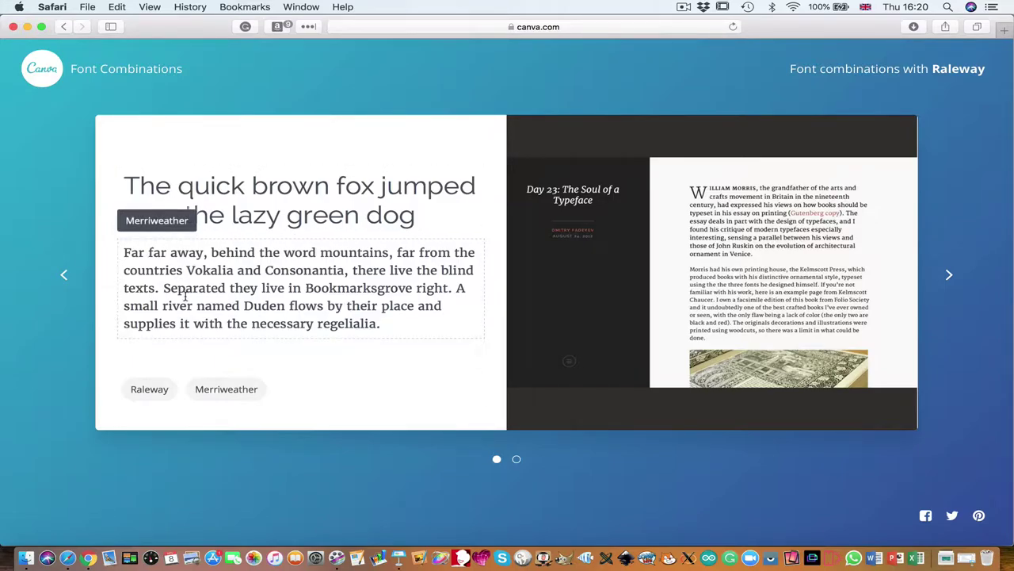
# Set headline 'Isha Vidhya' and body 'Isha Vidhya are rural schools.', then show the next pairing
pyautogui.tripleClick(435, 222)
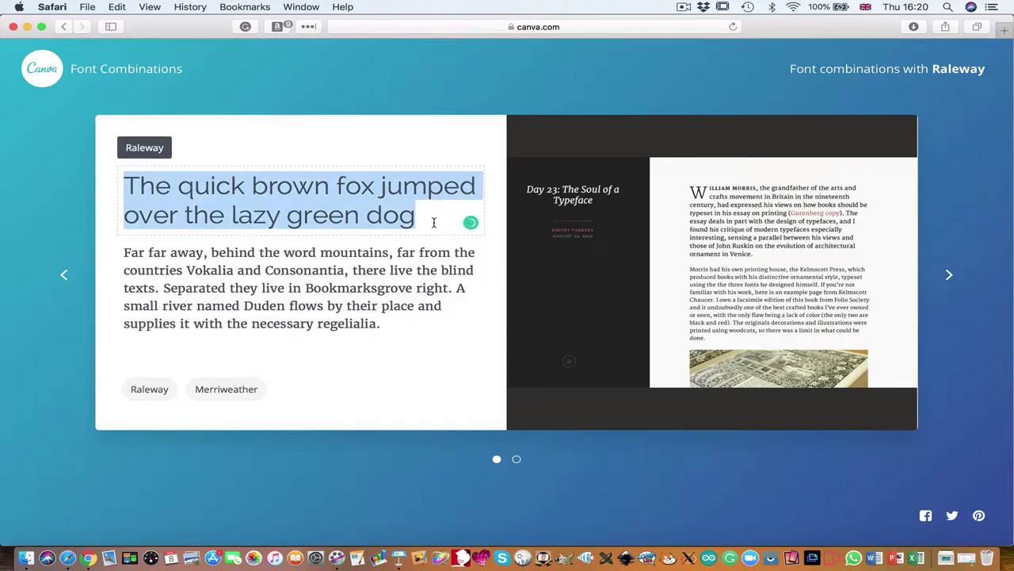
pyautogui.write('Isha Vidhya')
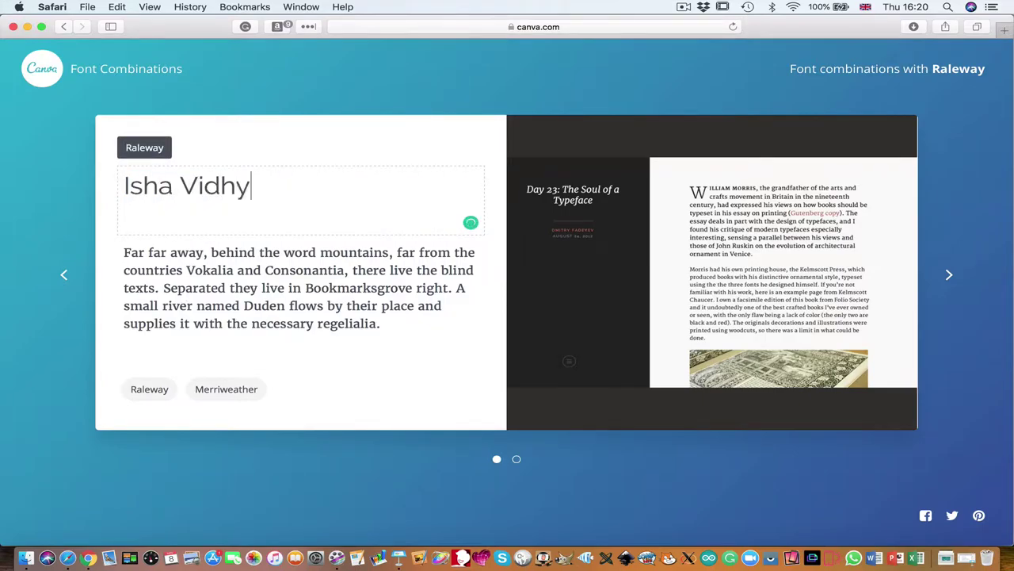
pyautogui.press('Tab')
pyautogui.write('Isha Vidhya are rural schools.')
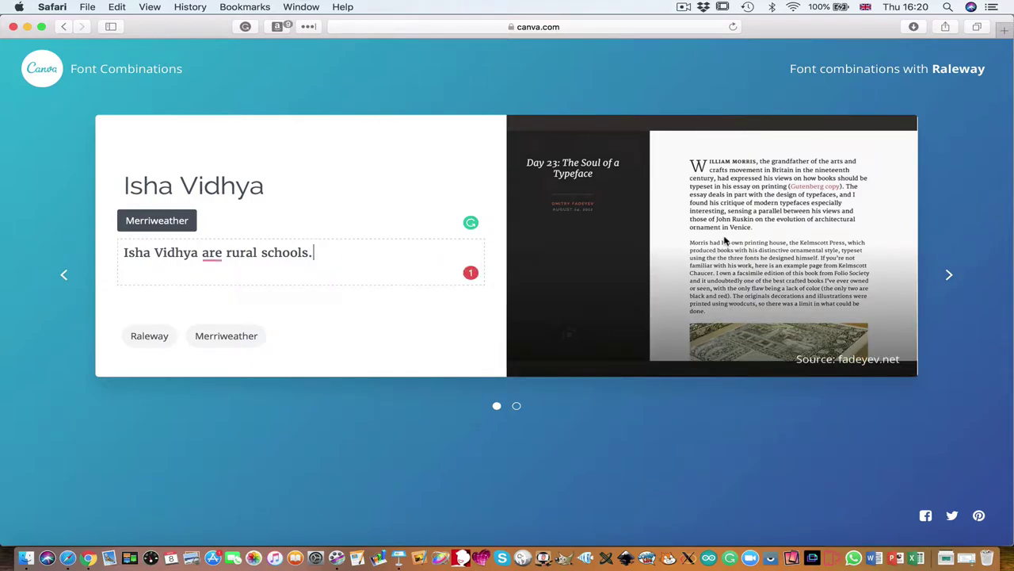
pyautogui.click(949, 277)
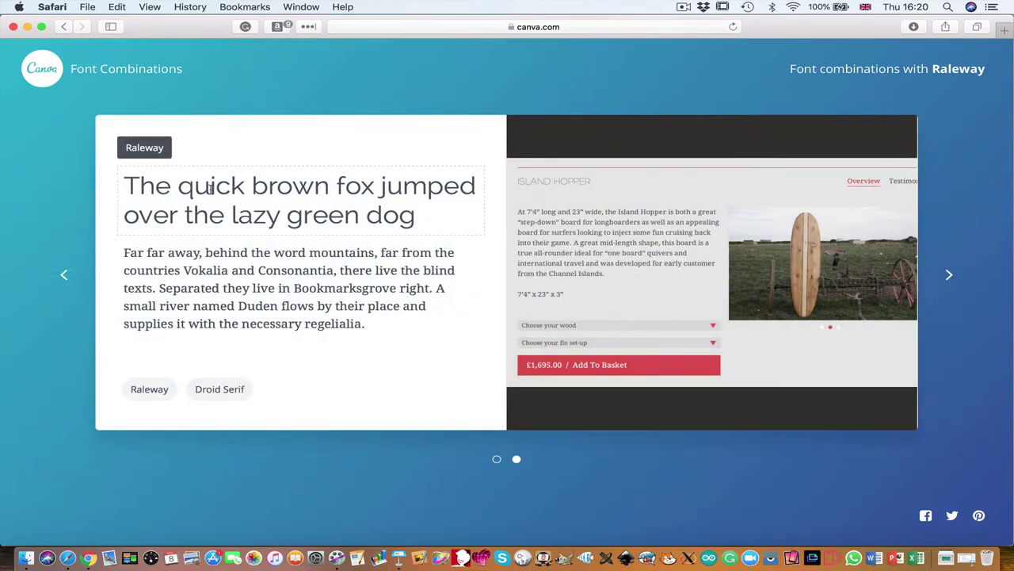